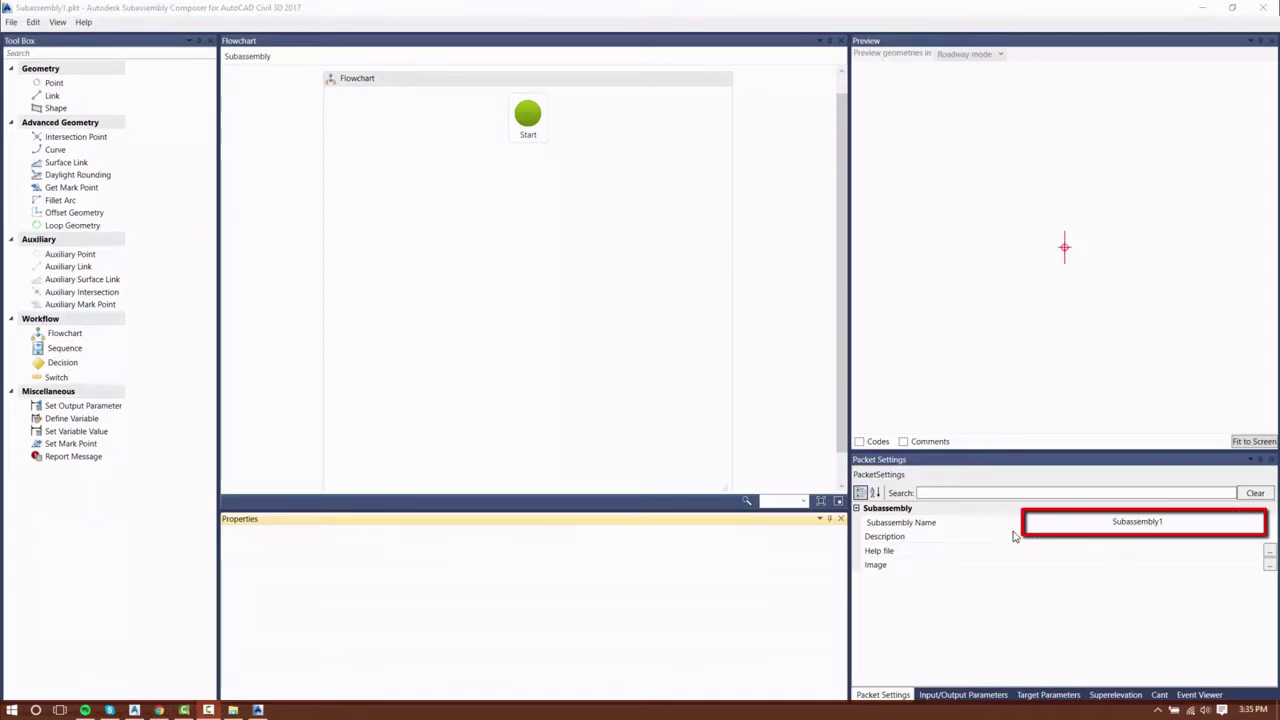
Step: Rename the subassembly from Subassembly1 to TrafficSeparator
left_click(1135, 522)
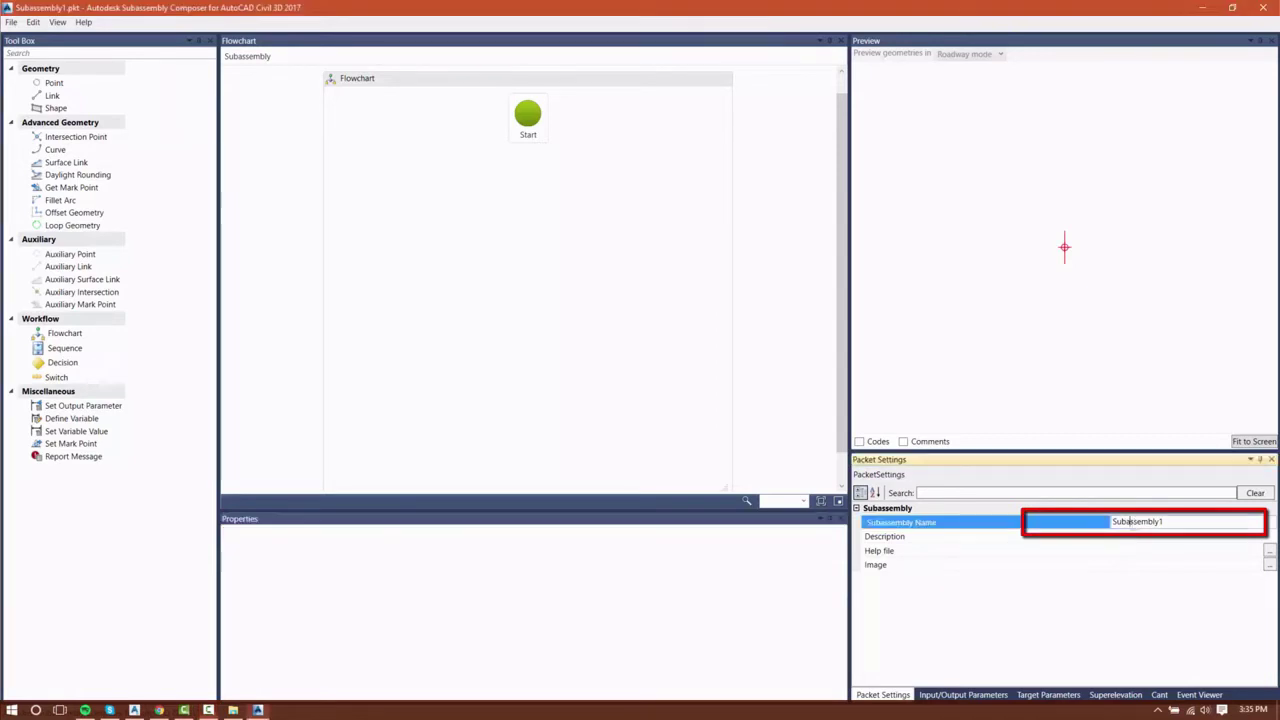
left_click_drag(1162, 521, 1071, 531)
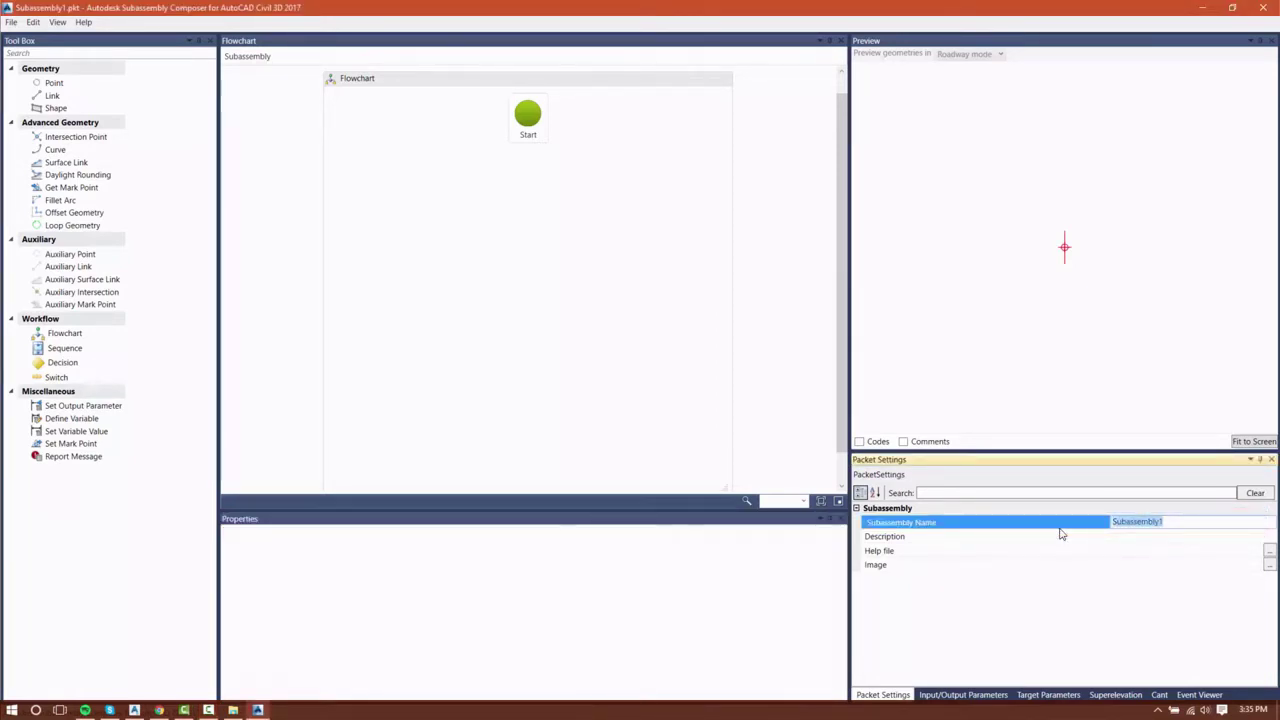
key("BackSpace")
type("Traffic")
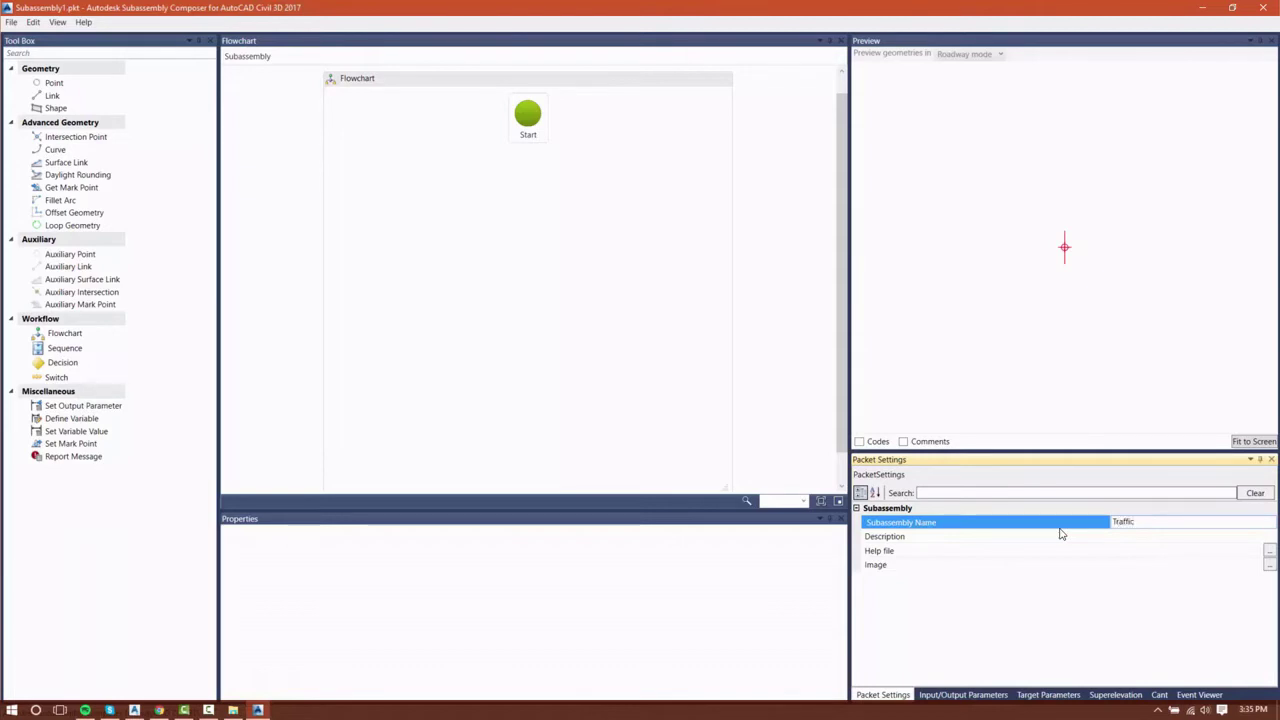
type("Separator")
Step: Describe the subassembly as the industrial road's concrete median
left_click(1061, 536)
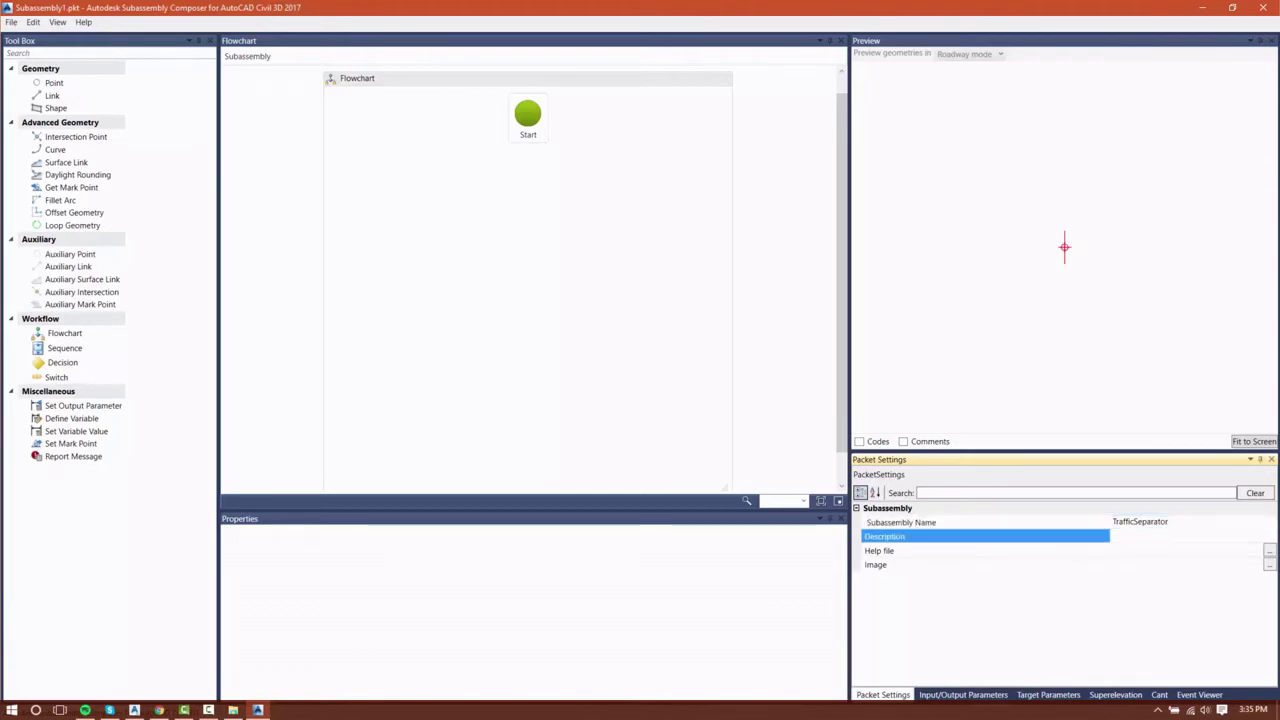
left_click(1124, 535)
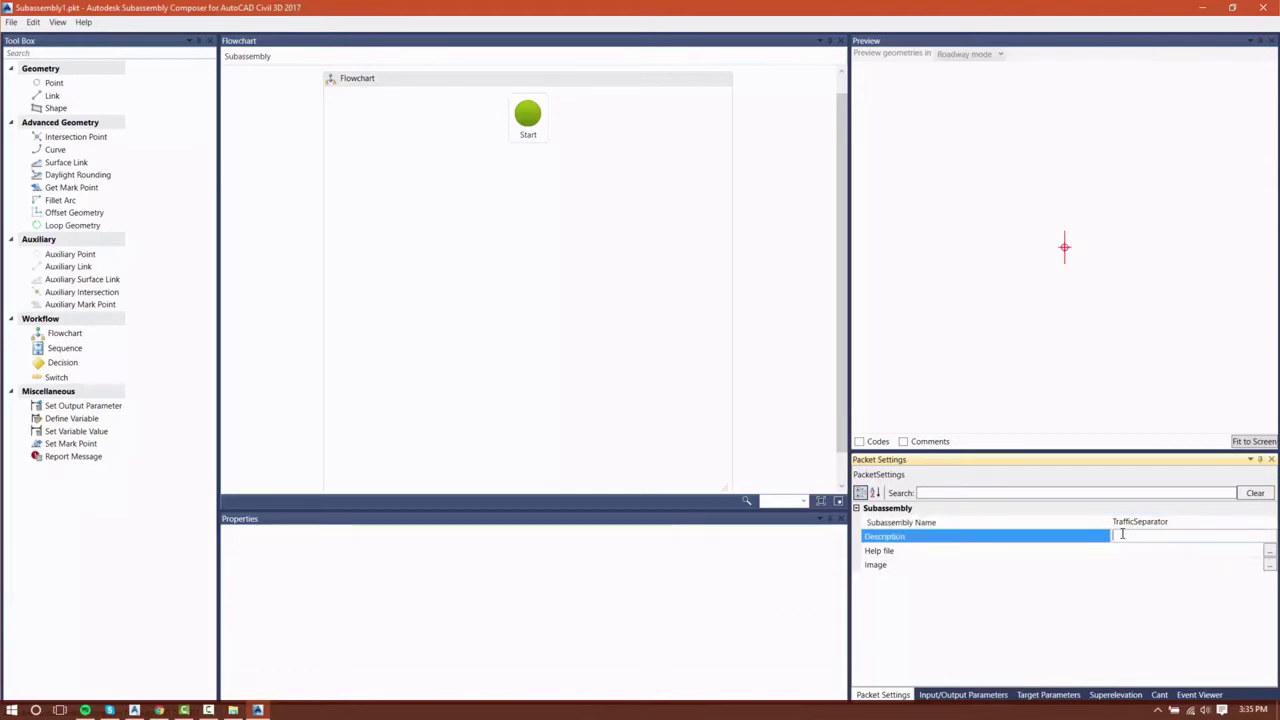
type("Maurits Industrial Road")
type("concrete")
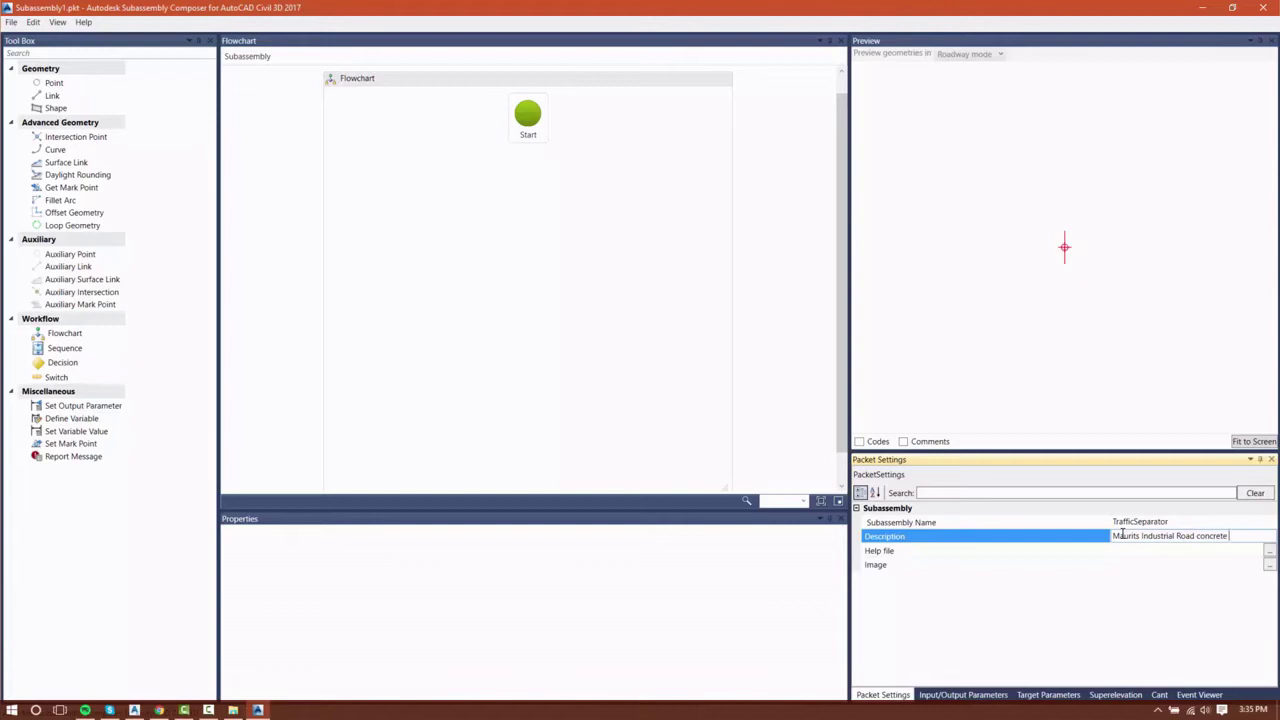
type(" median")
left_click(1106, 603)
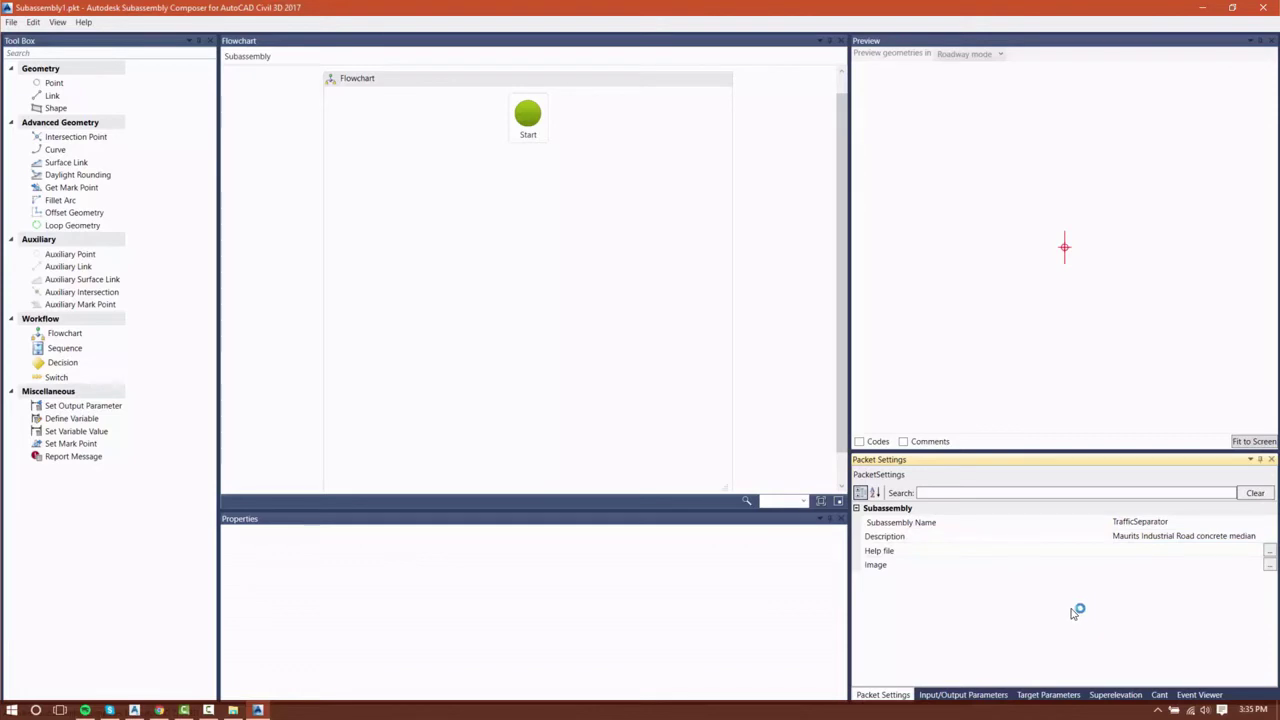
Step: Add a new input parameter and name it LeftWidth
left_click(968, 695)
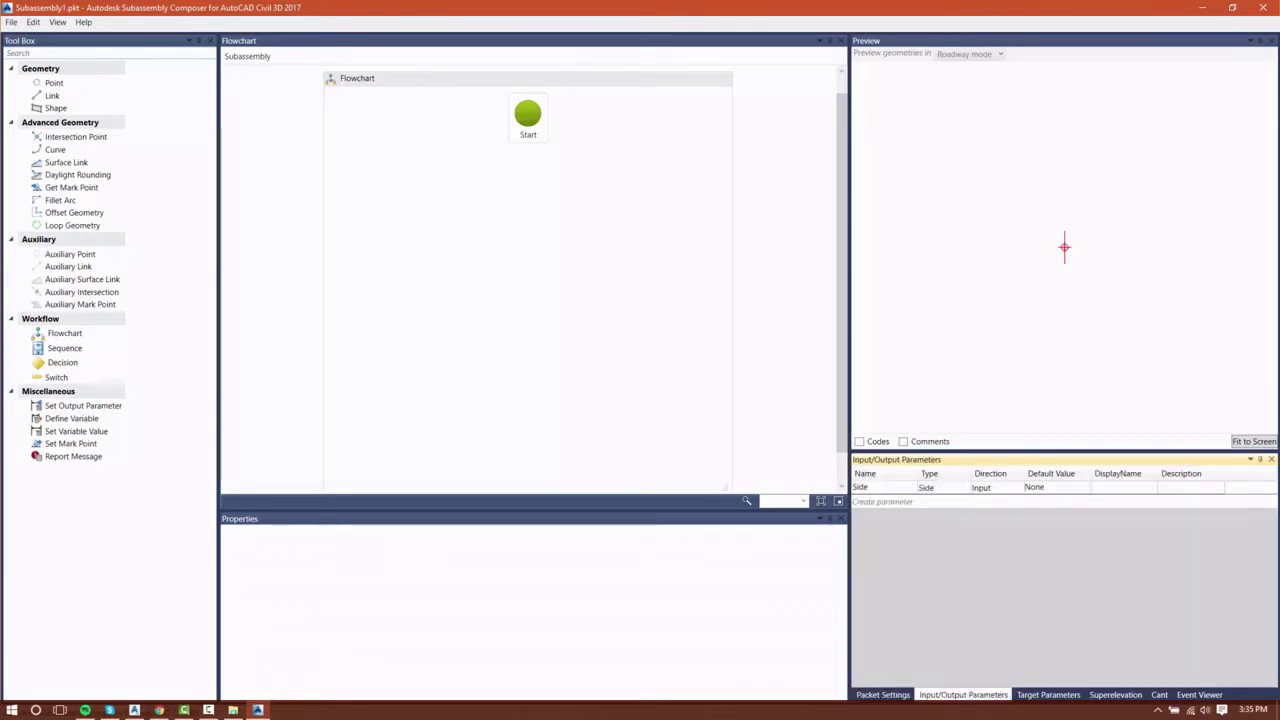
left_click(897, 505)
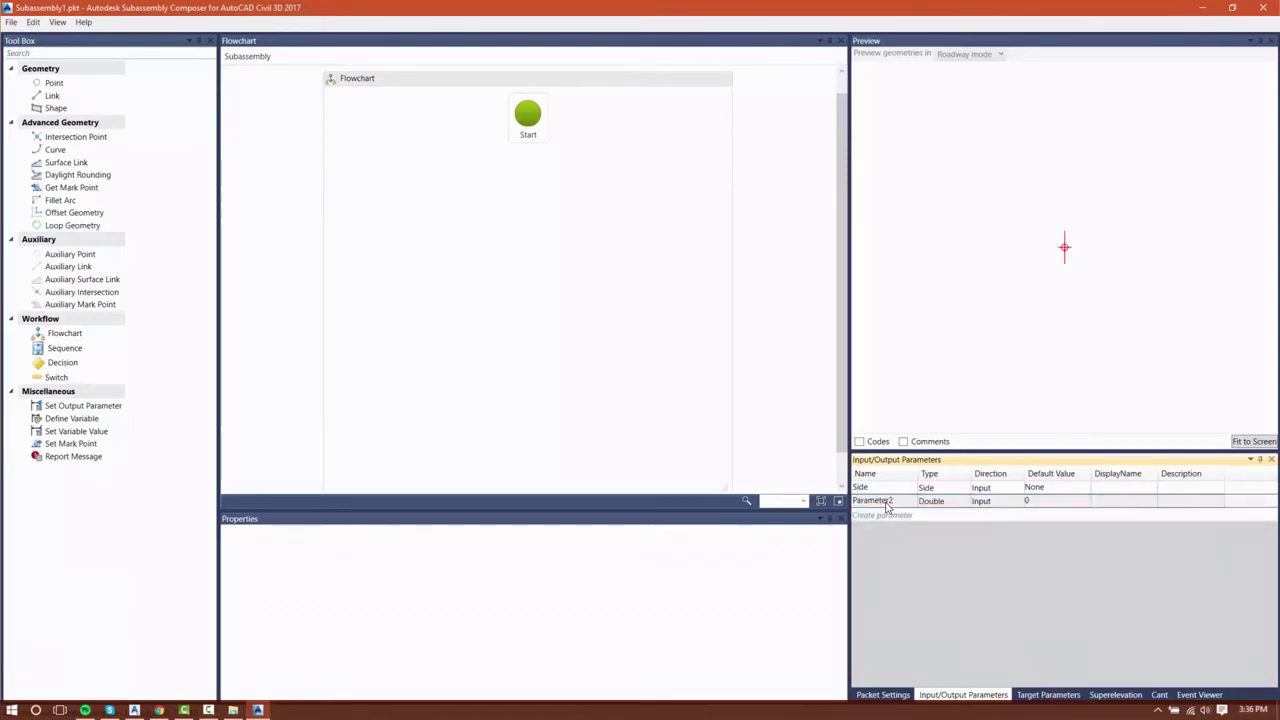
left_click(886, 505)
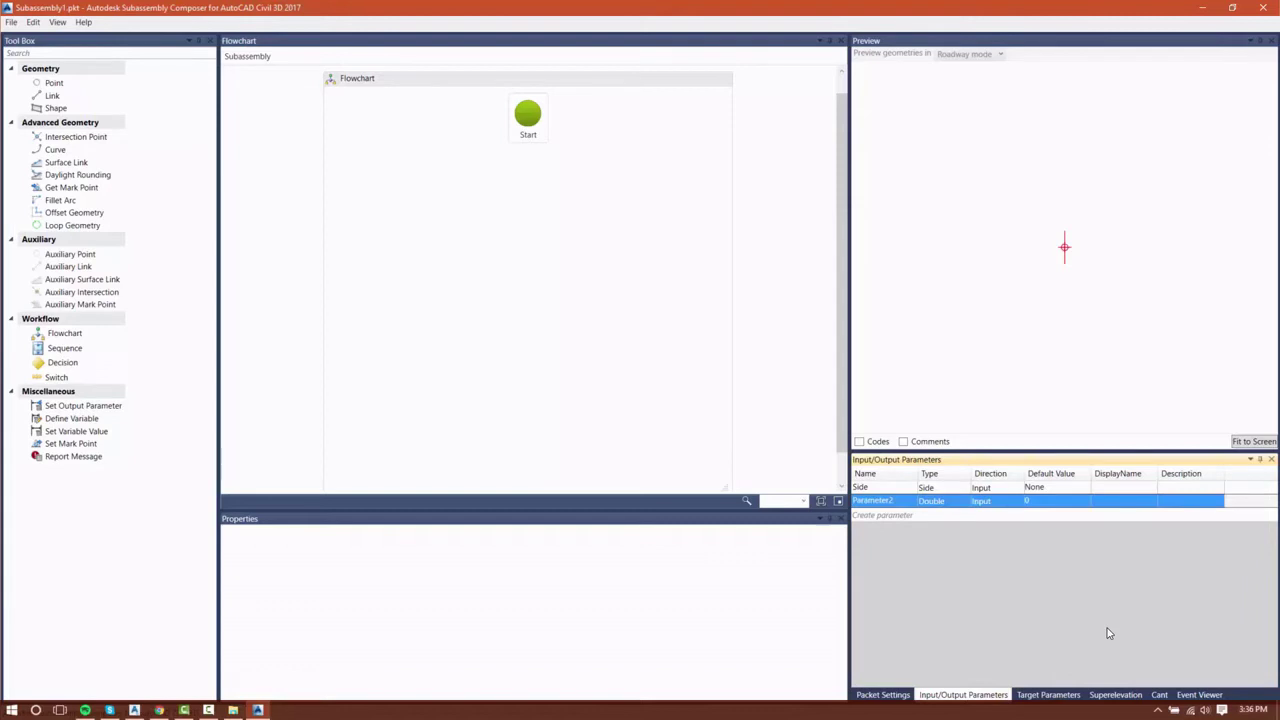
left_click(892, 502)
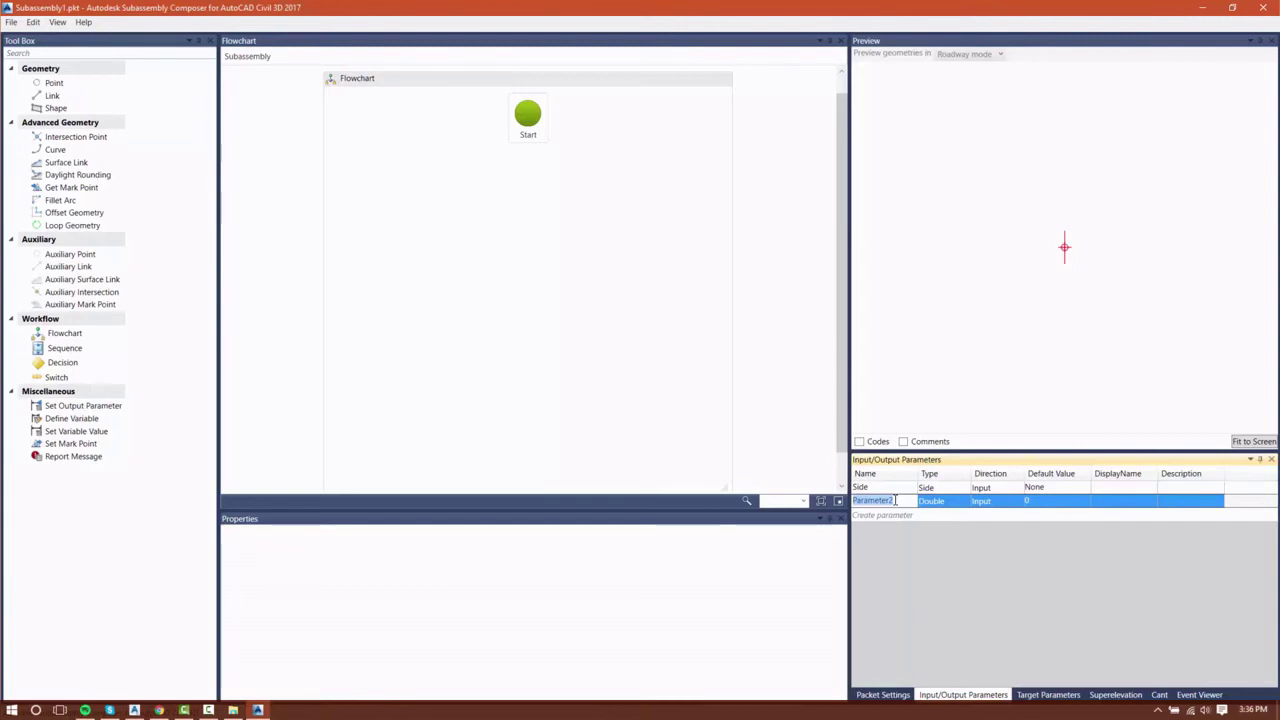
type("Left")
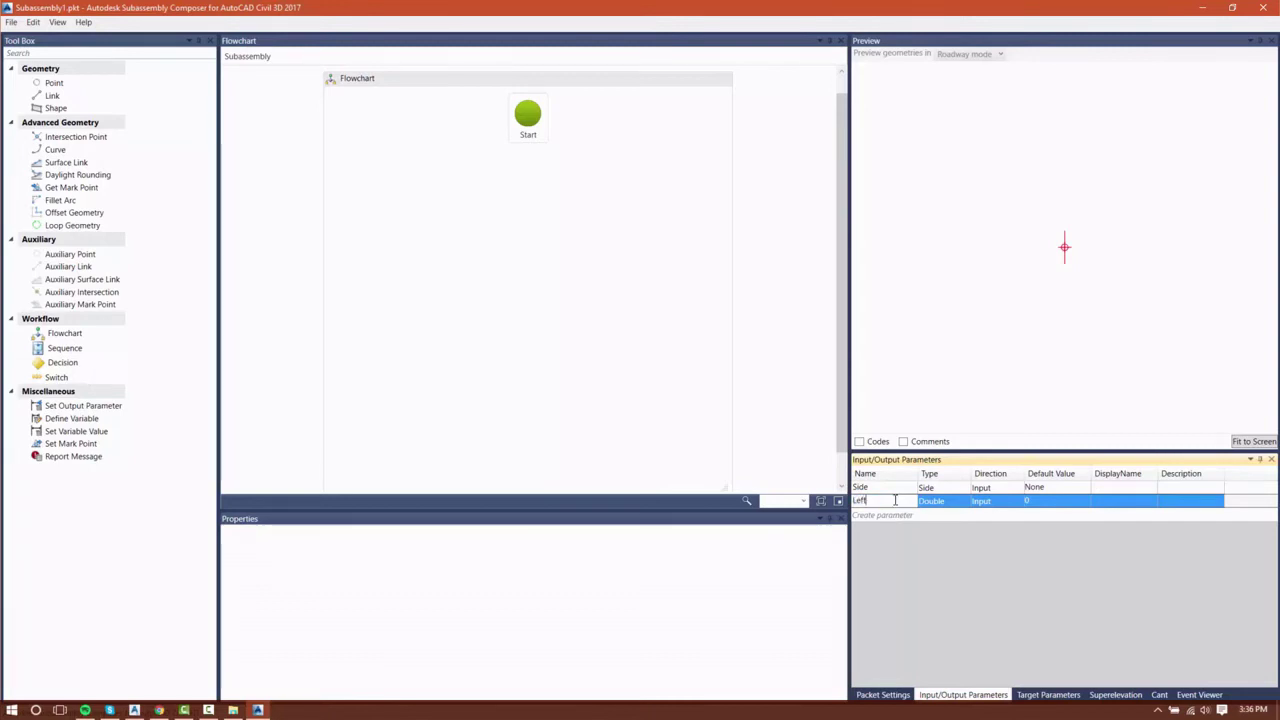
type("Width")
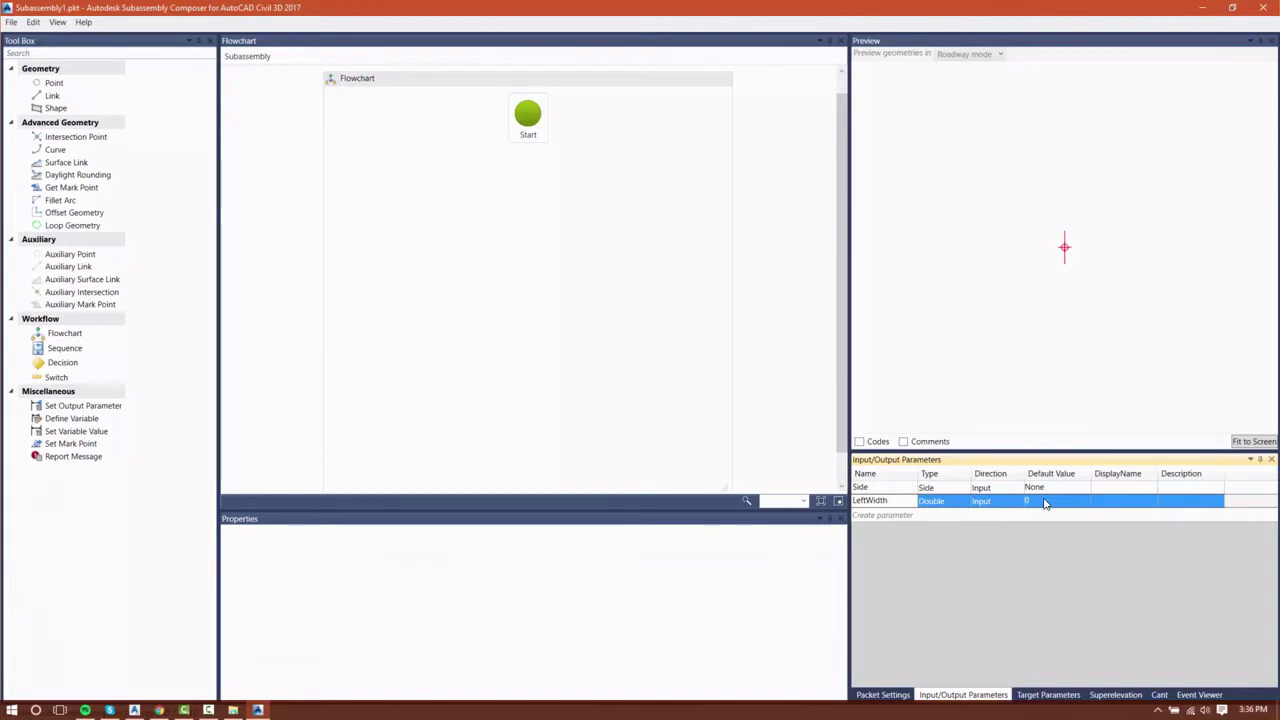
Step: Give LeftWidth a default value of 0.4 and display name LeftWidth
left_click(1045, 503)
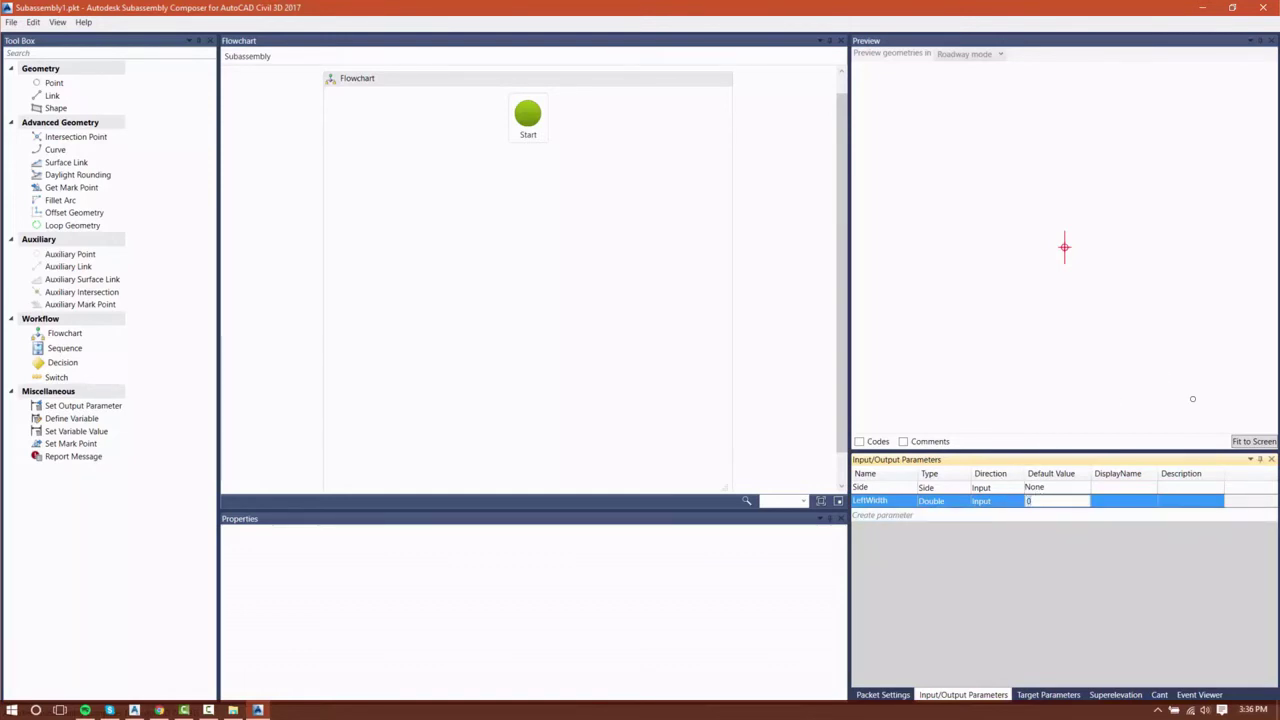
key("BackSpace")
key("Return")
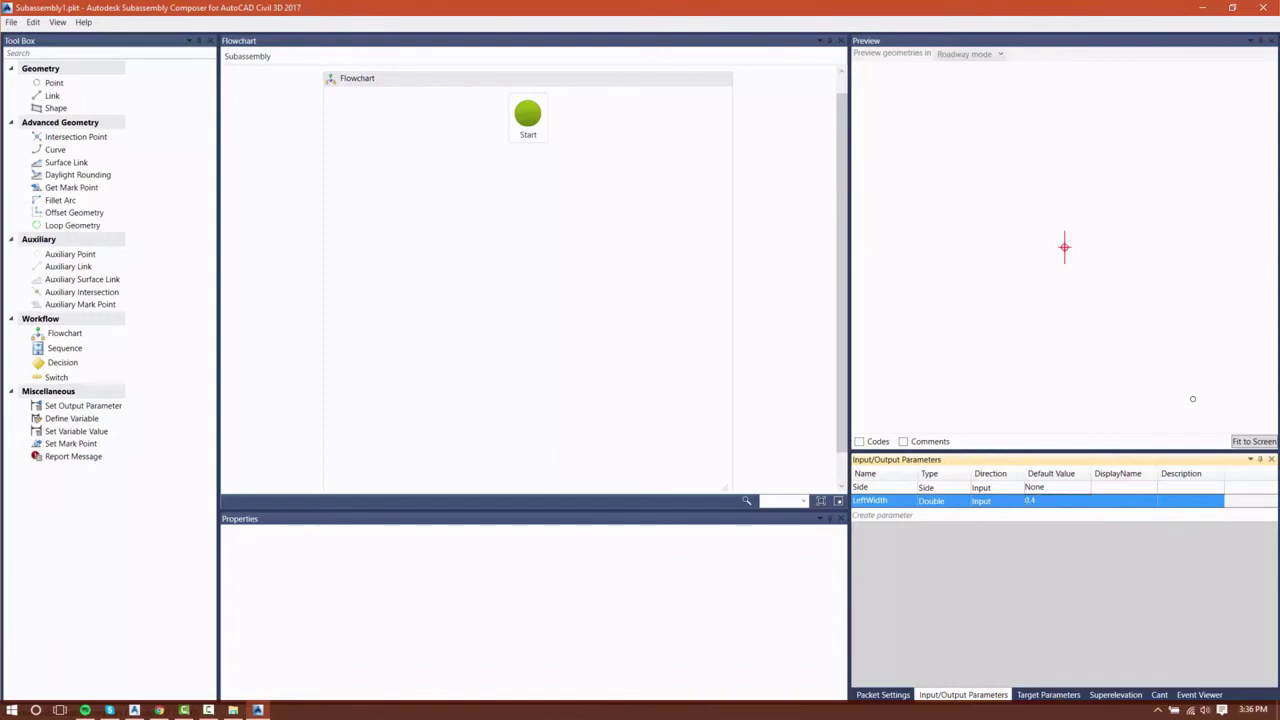
left_click(1105, 488)
left_click(1115, 500)
left_click(1115, 500)
type("L")
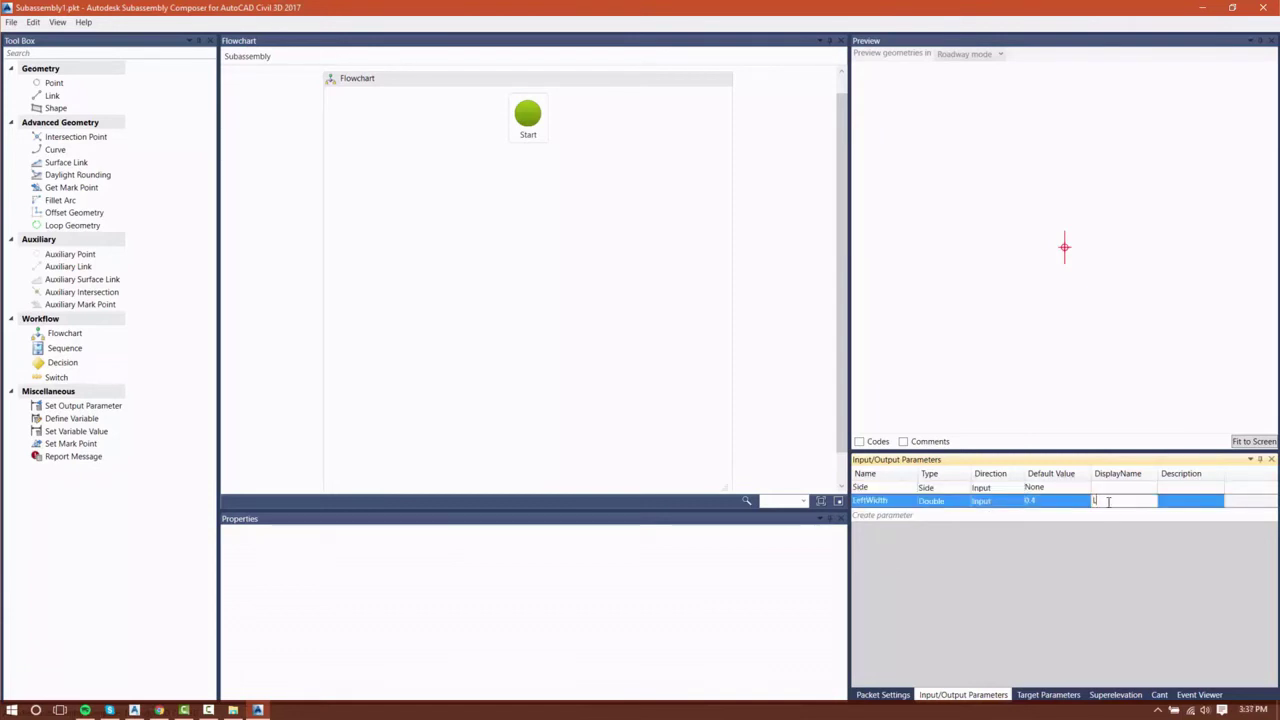
type("eftWidth")
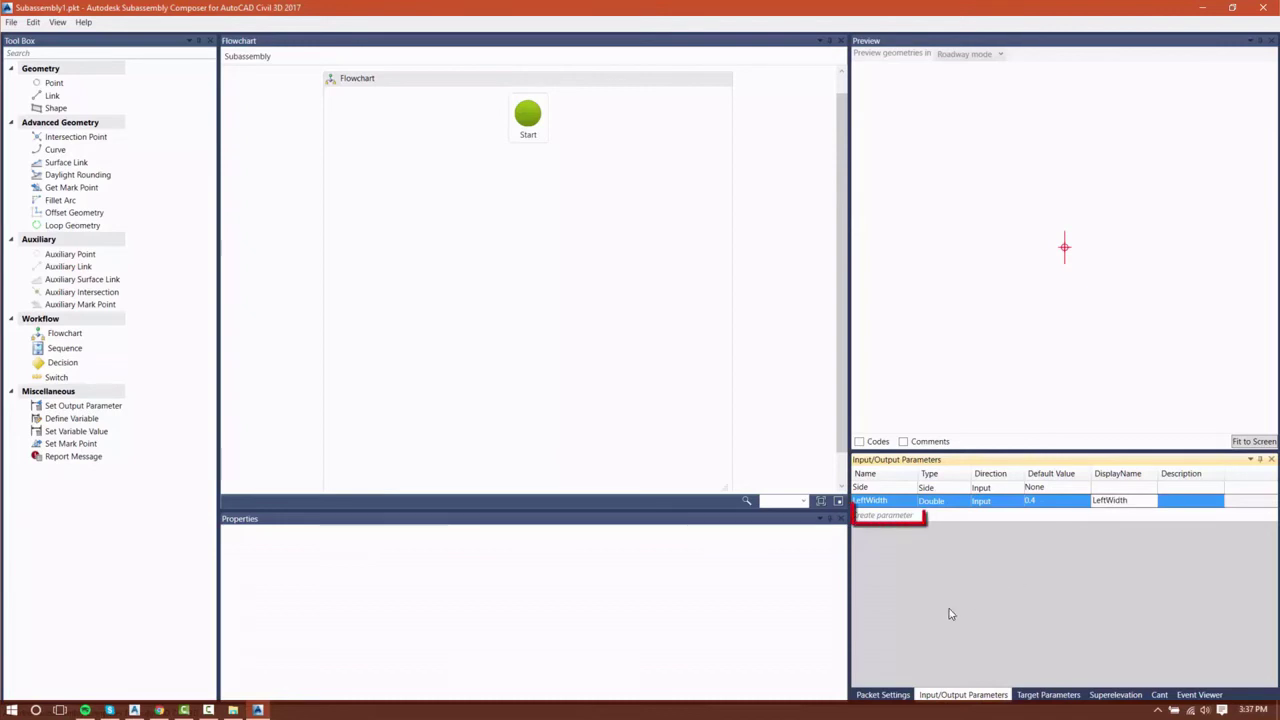
Step: Add another parameter named RightWidth with data type Double
left_click(906, 516)
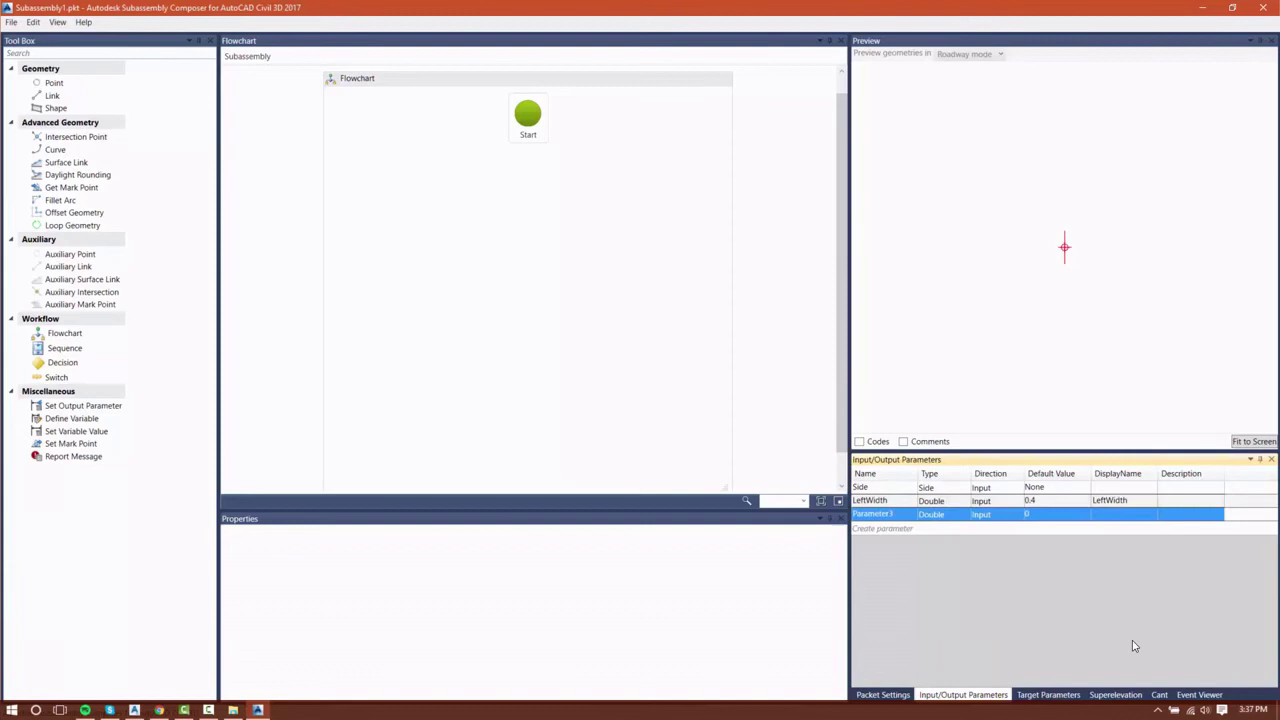
key("F2")
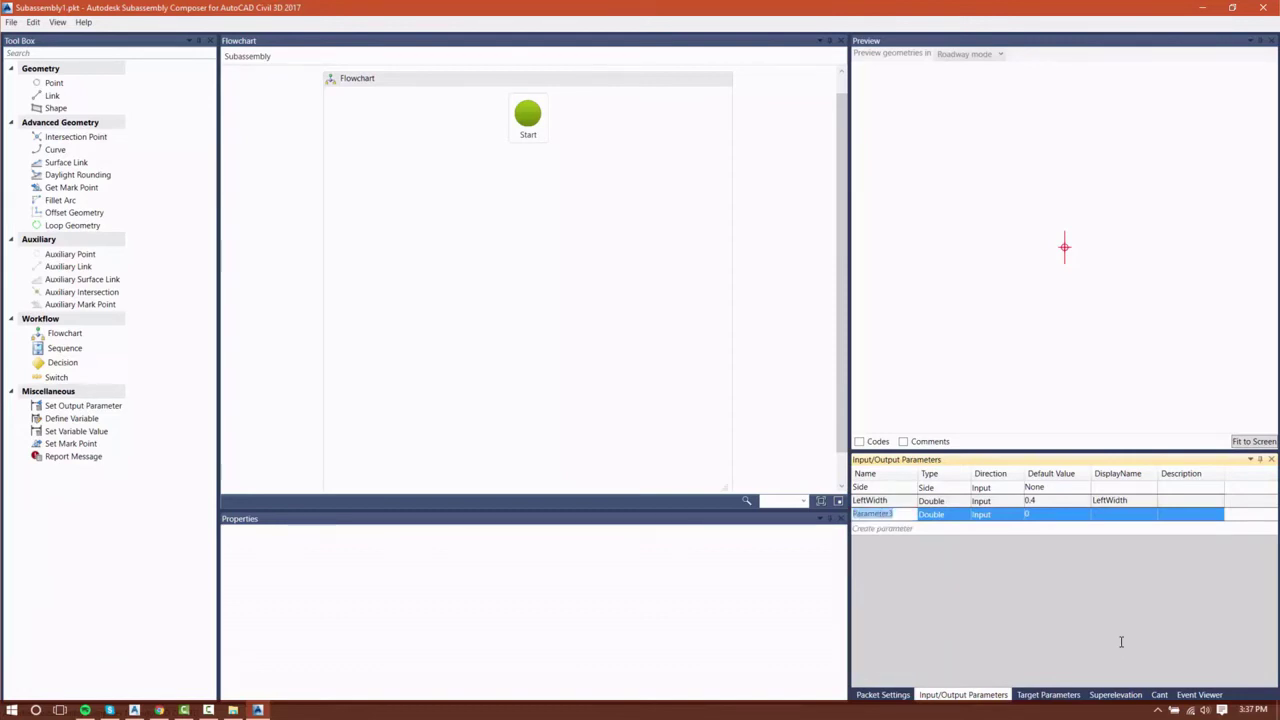
type("RightWidth")
key("Tab")
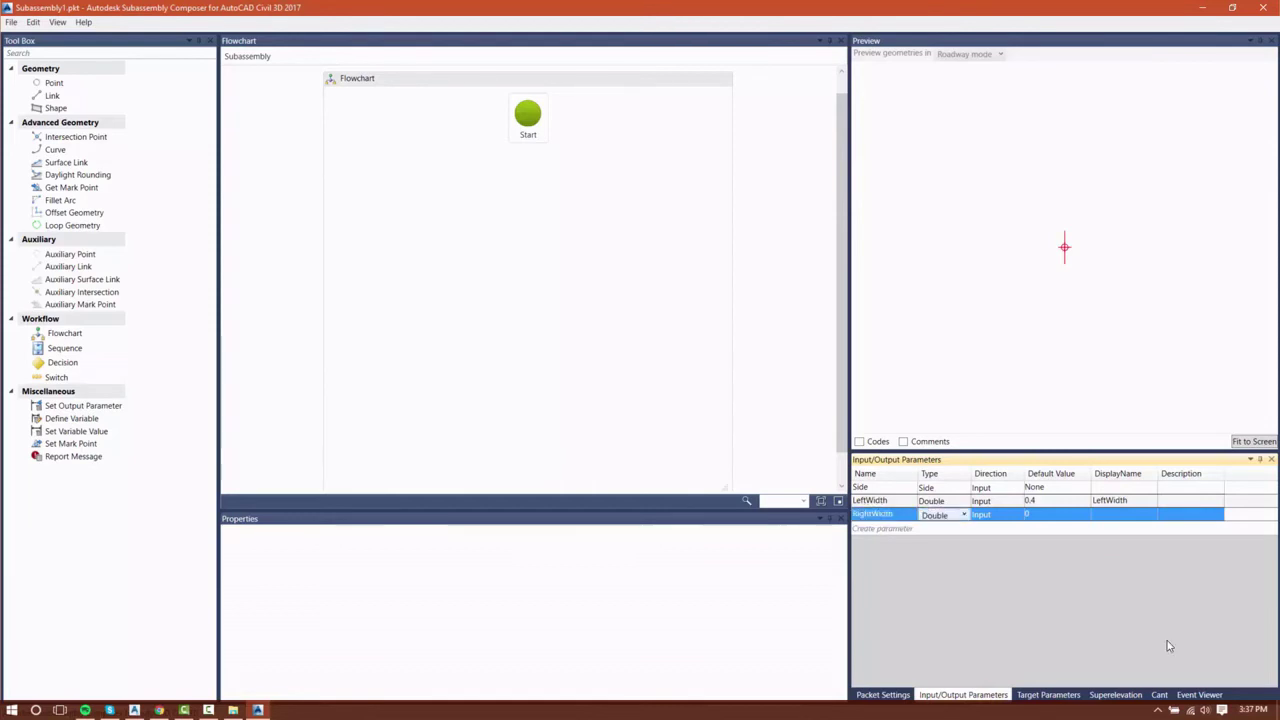
key("alt+Down")
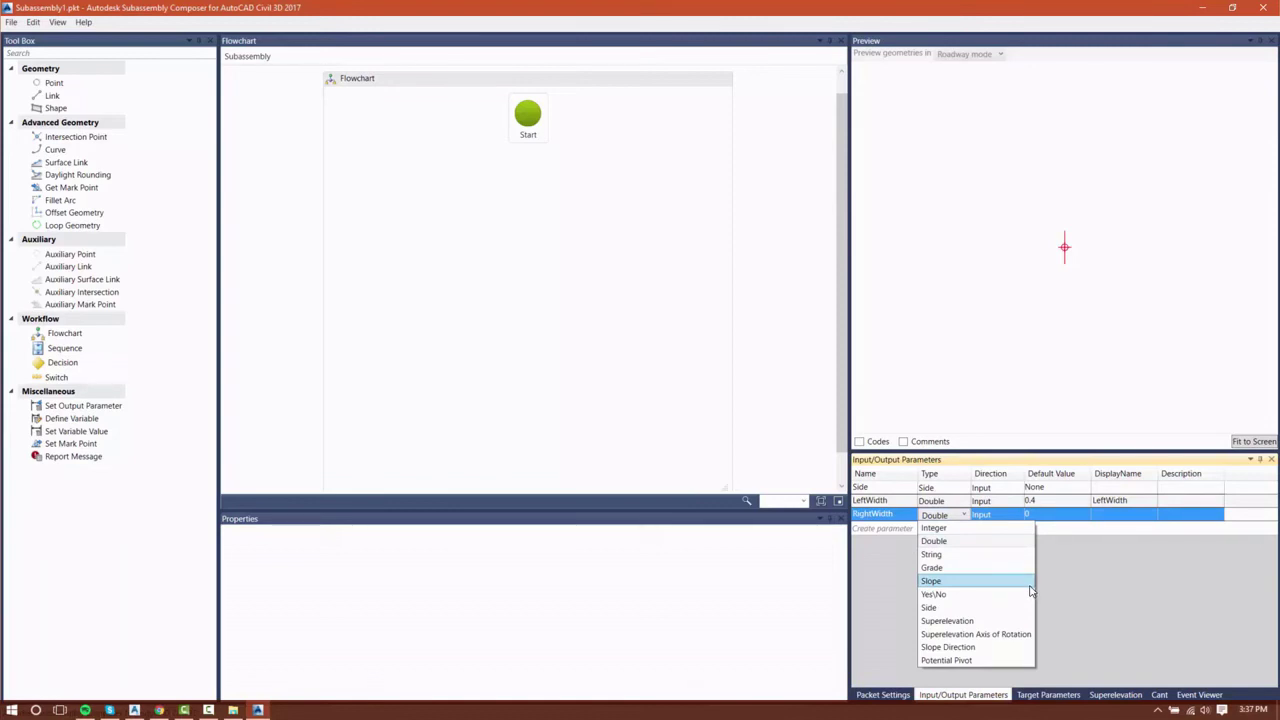
left_click(952, 541)
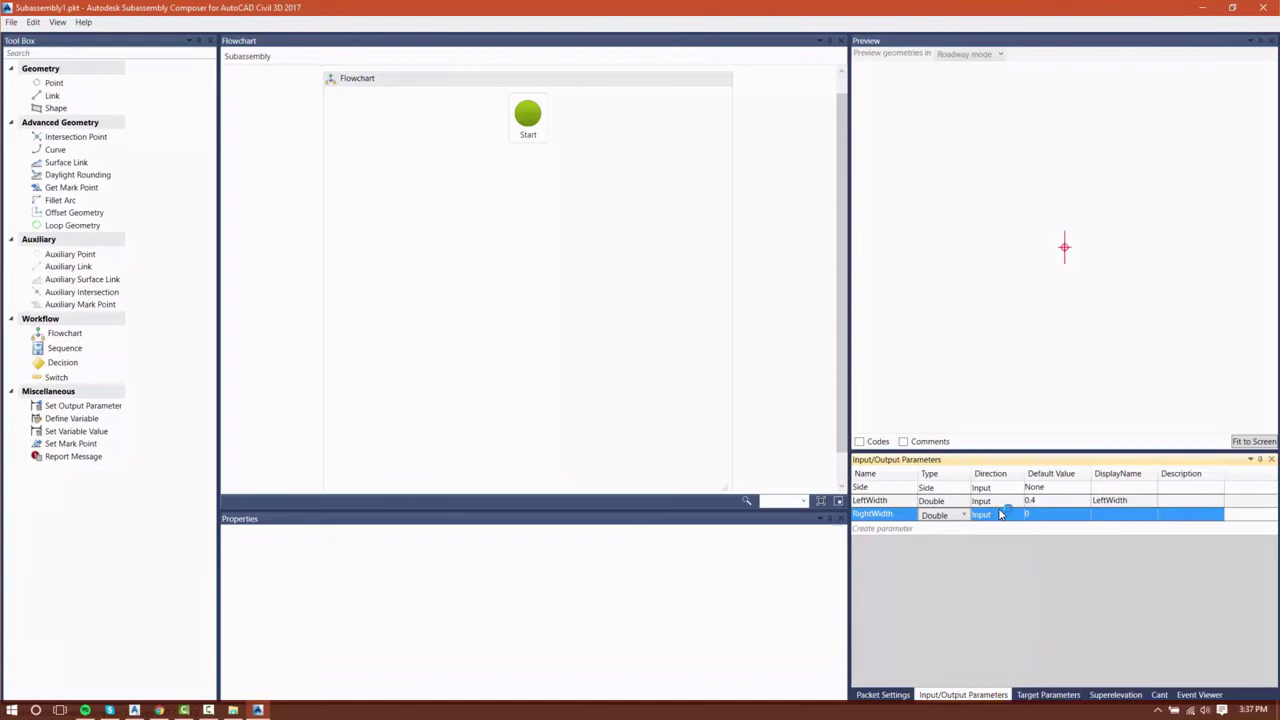
Step: Keep RightWidth as an Input with default 0.4 and display name RightWidth
left_click(1250, 641)
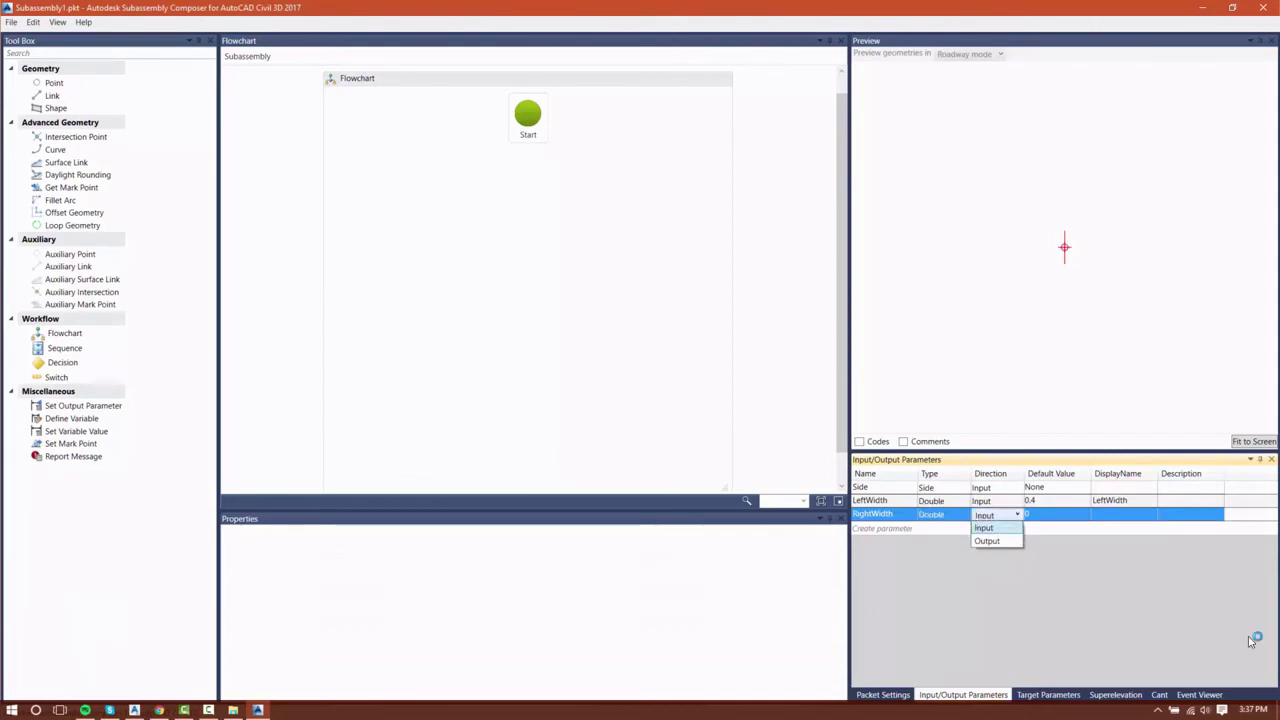
left_click(1250, 641)
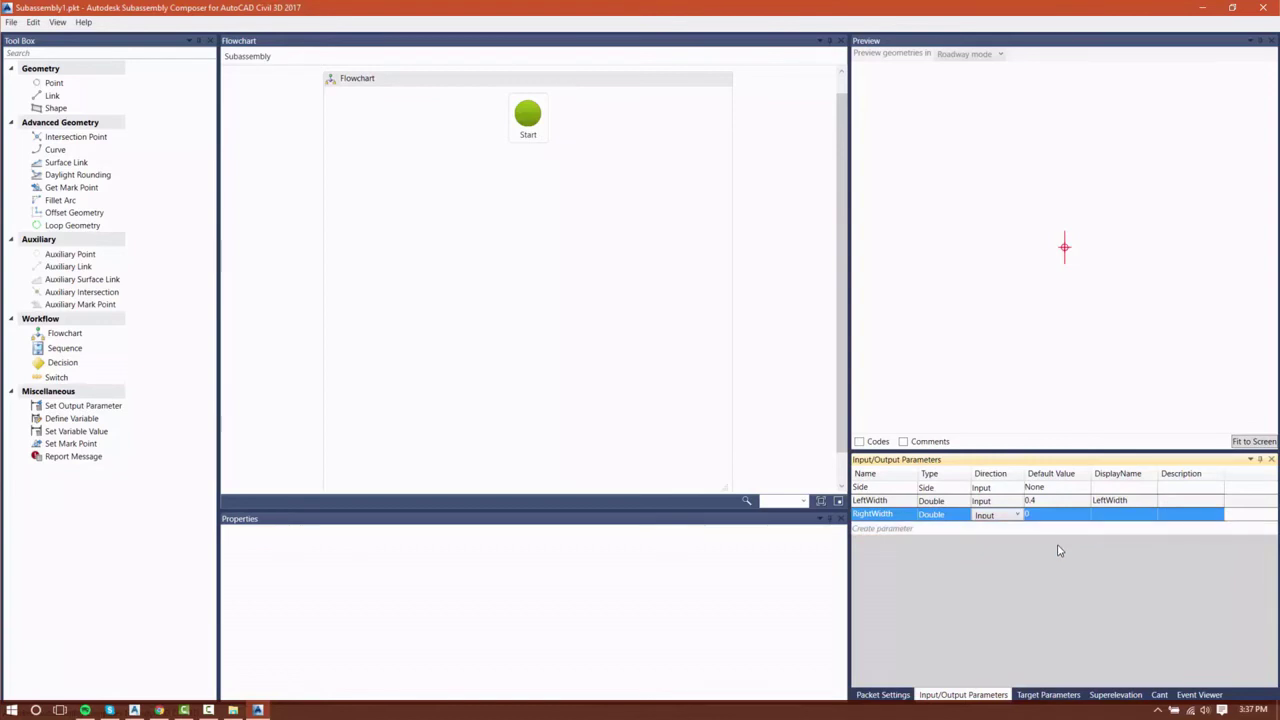
left_click(1045, 514)
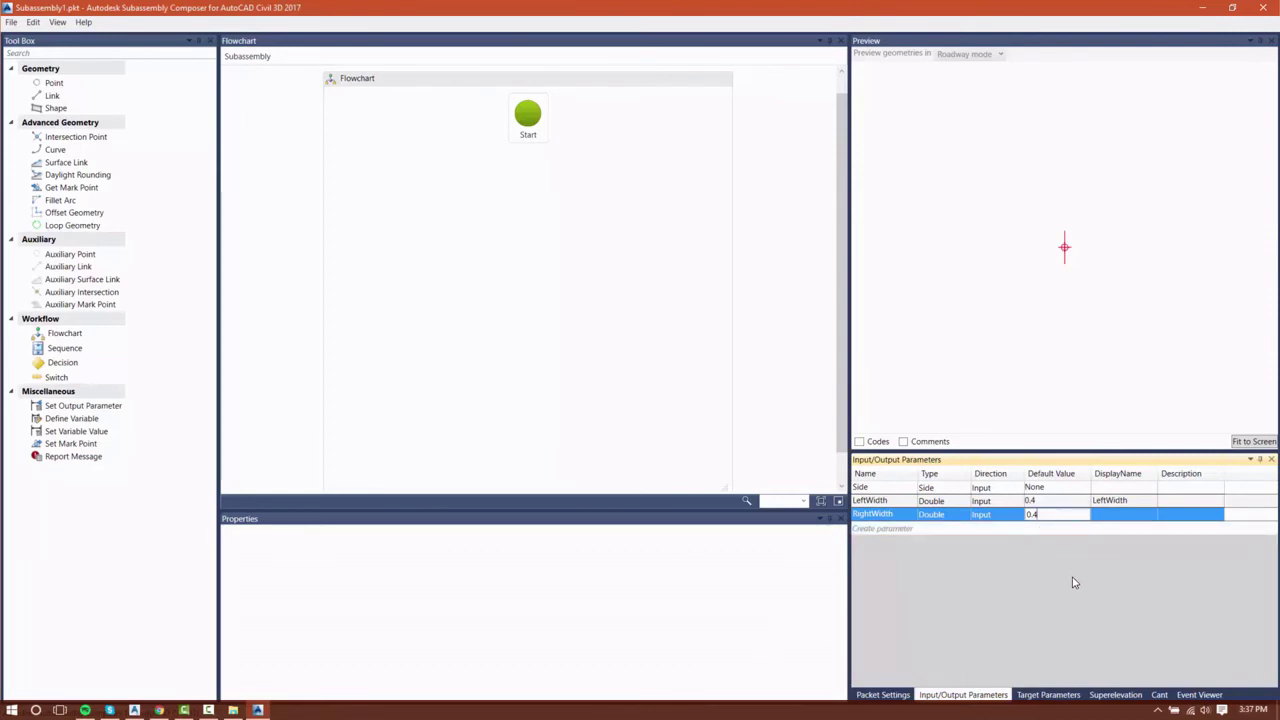
left_click(1117, 516)
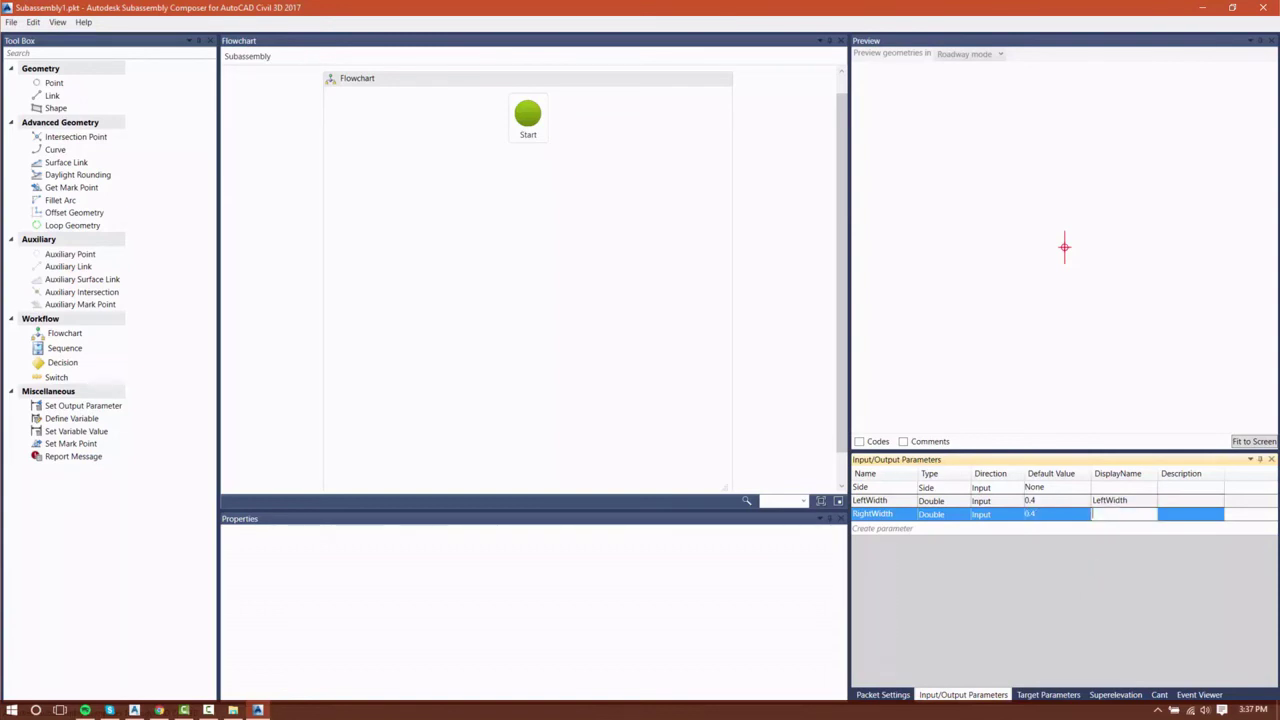
type("RightWidth")
Step: Finish RightWidth's display name and create a trial target parameter, TargetParameter1
left_click(1067, 593)
left_click(1047, 694)
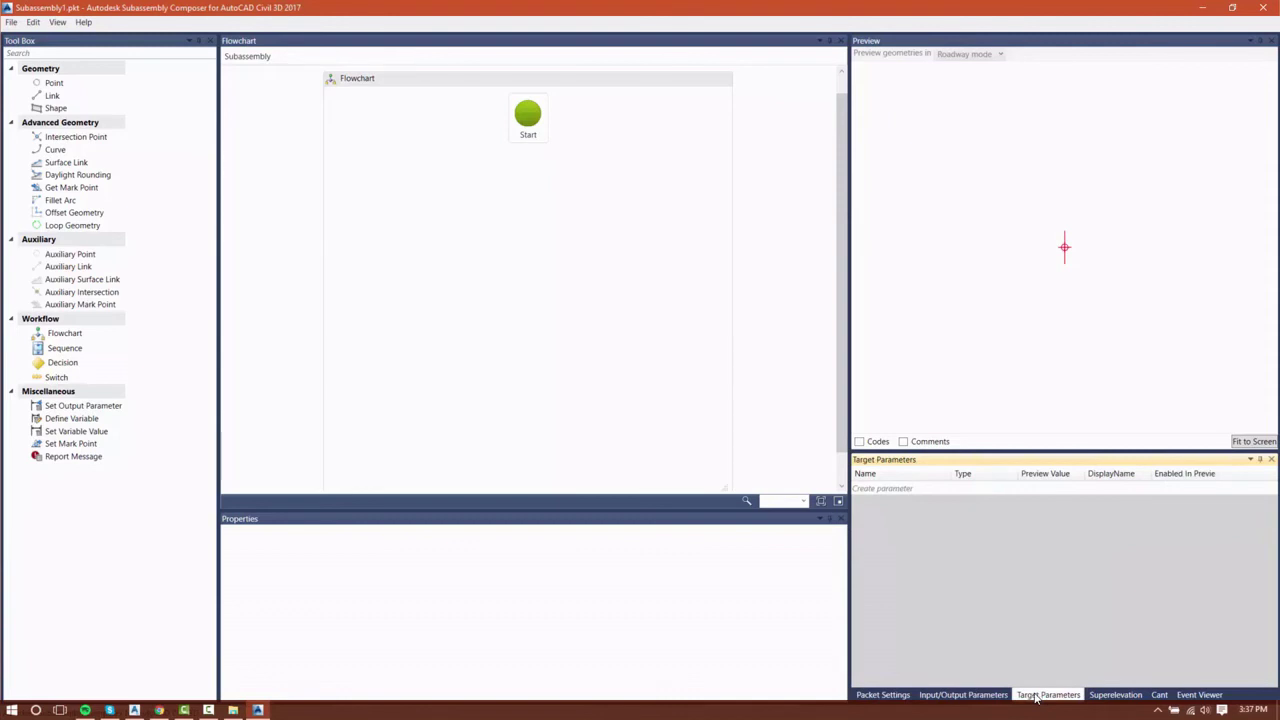
left_click(900, 490)
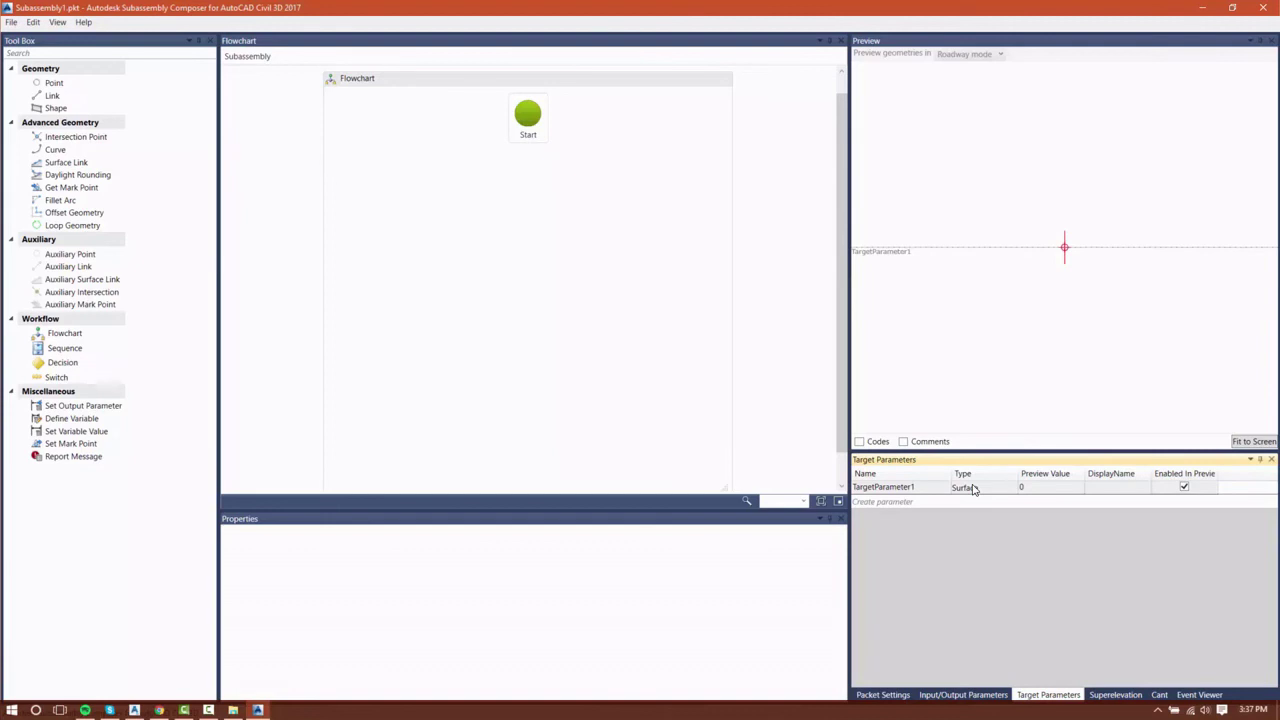
left_click(973, 488)
left_click(973, 488)
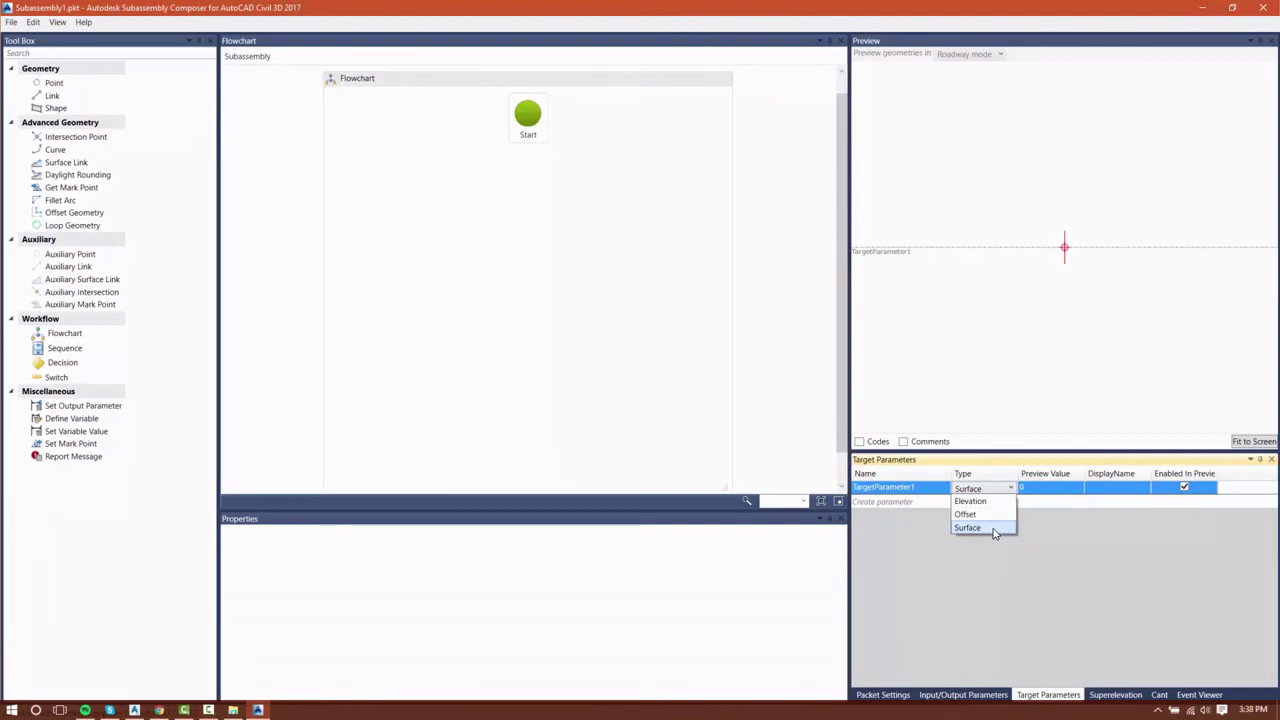
Step: Keep TargetParameter1 as a Surface target, toggle its preview, then delete it
left_click(974, 583)
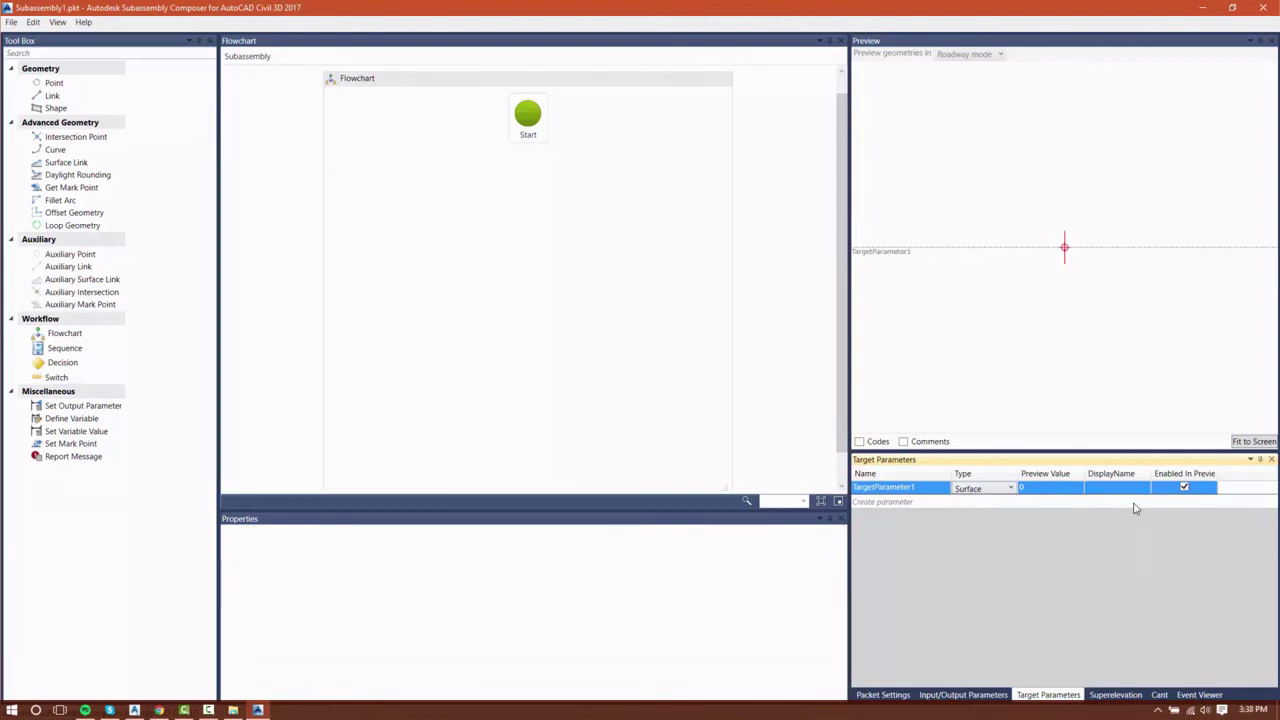
left_click(1185, 490)
left_click(1184, 487)
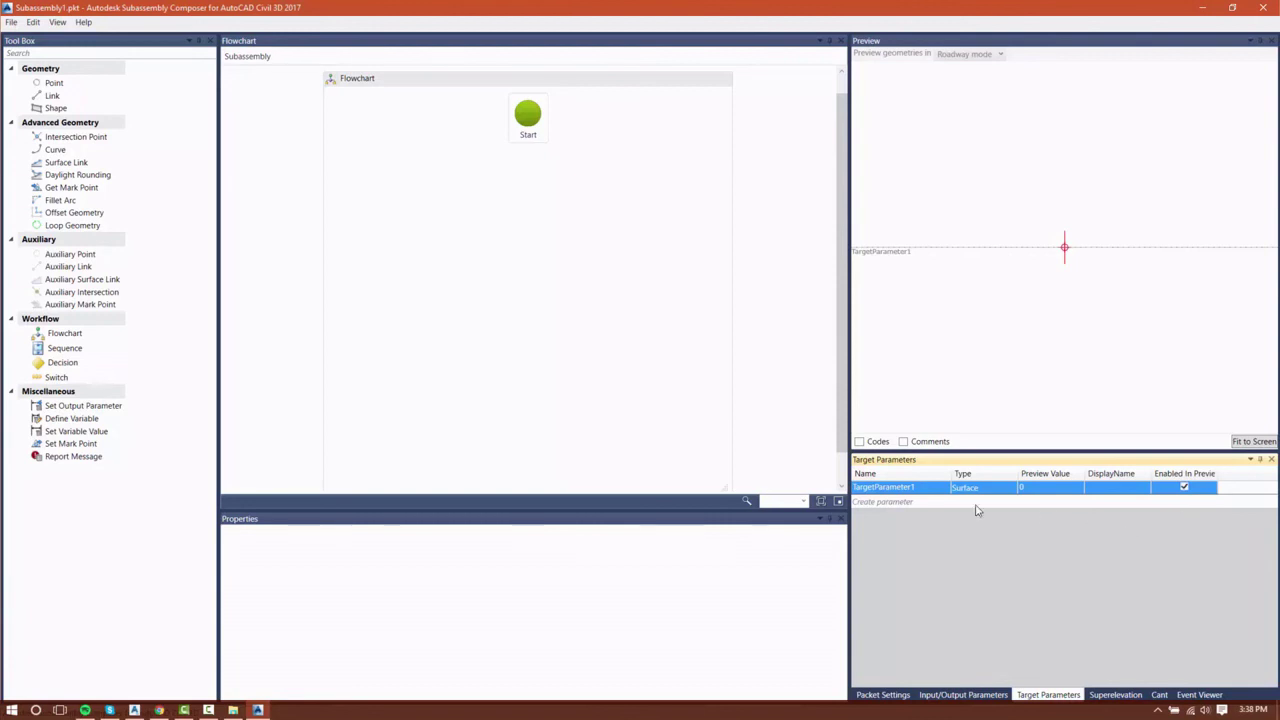
left_click(917, 489)
key("Delete")
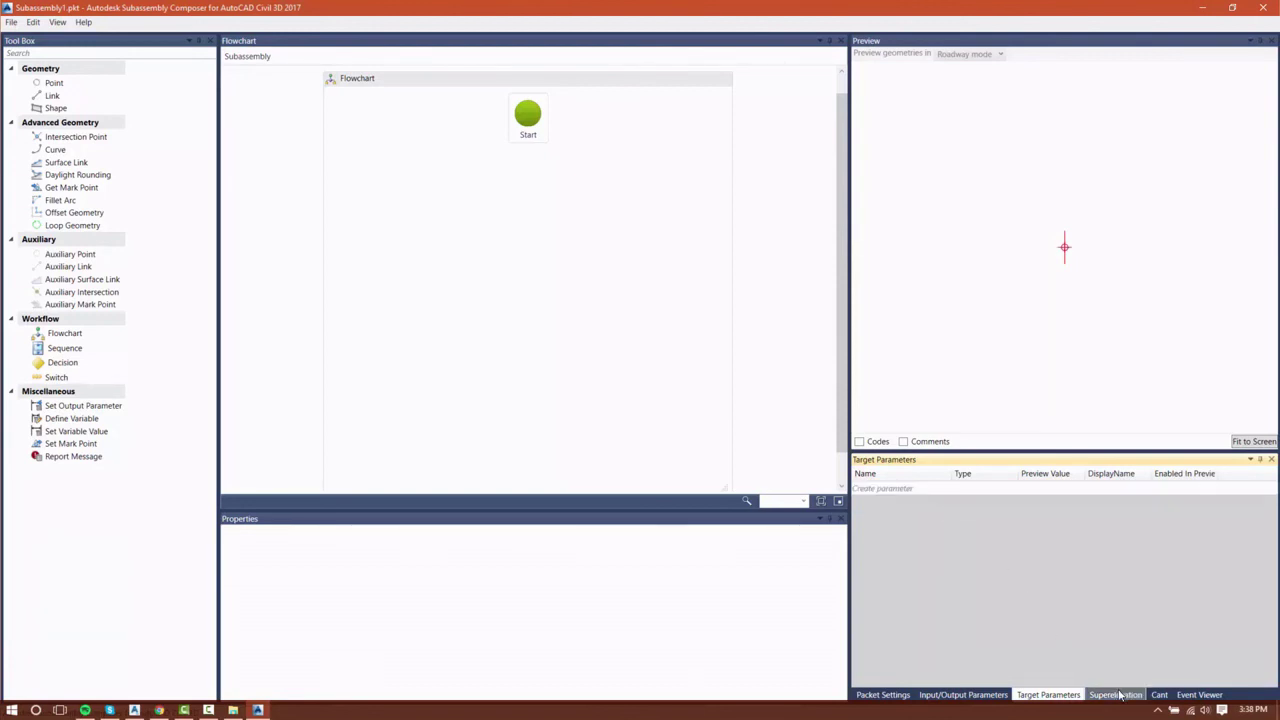
Step: Look over the Superelevation, Cant and Event Viewer tabs, then return to Packet Settings
left_click(1120, 694)
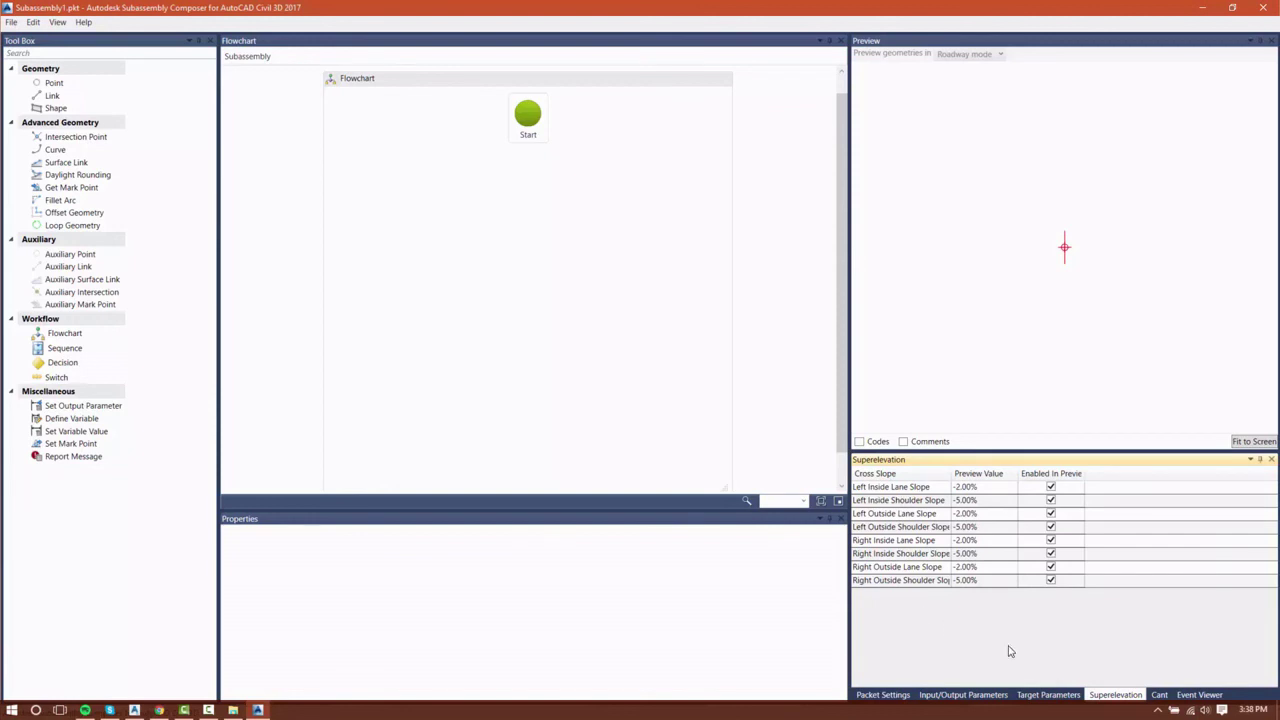
left_click(1159, 694)
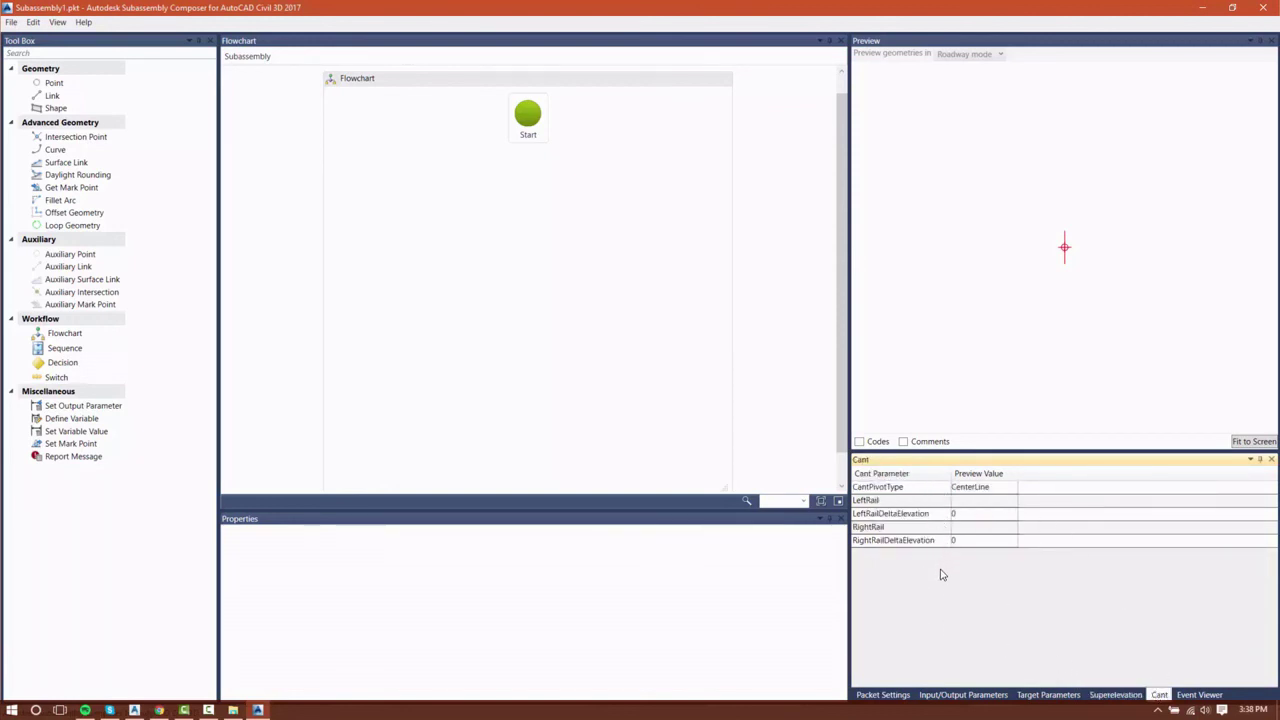
left_click(1198, 694)
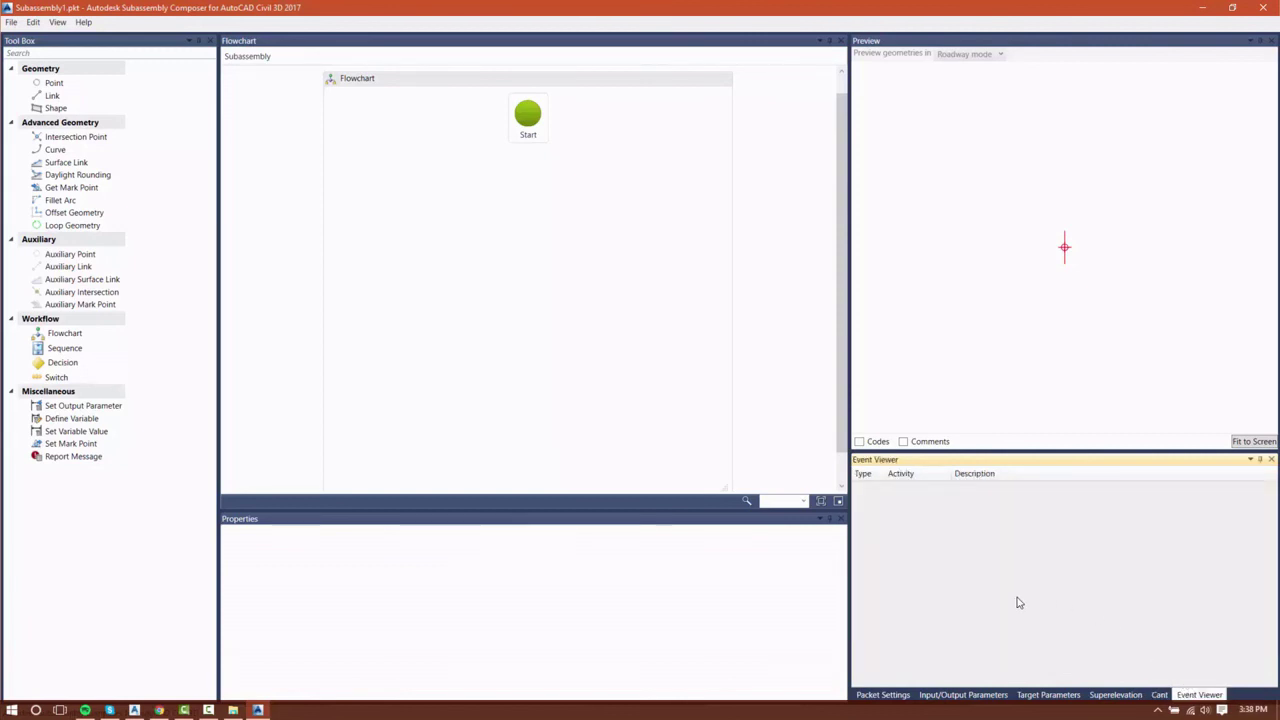
left_click(884, 694)
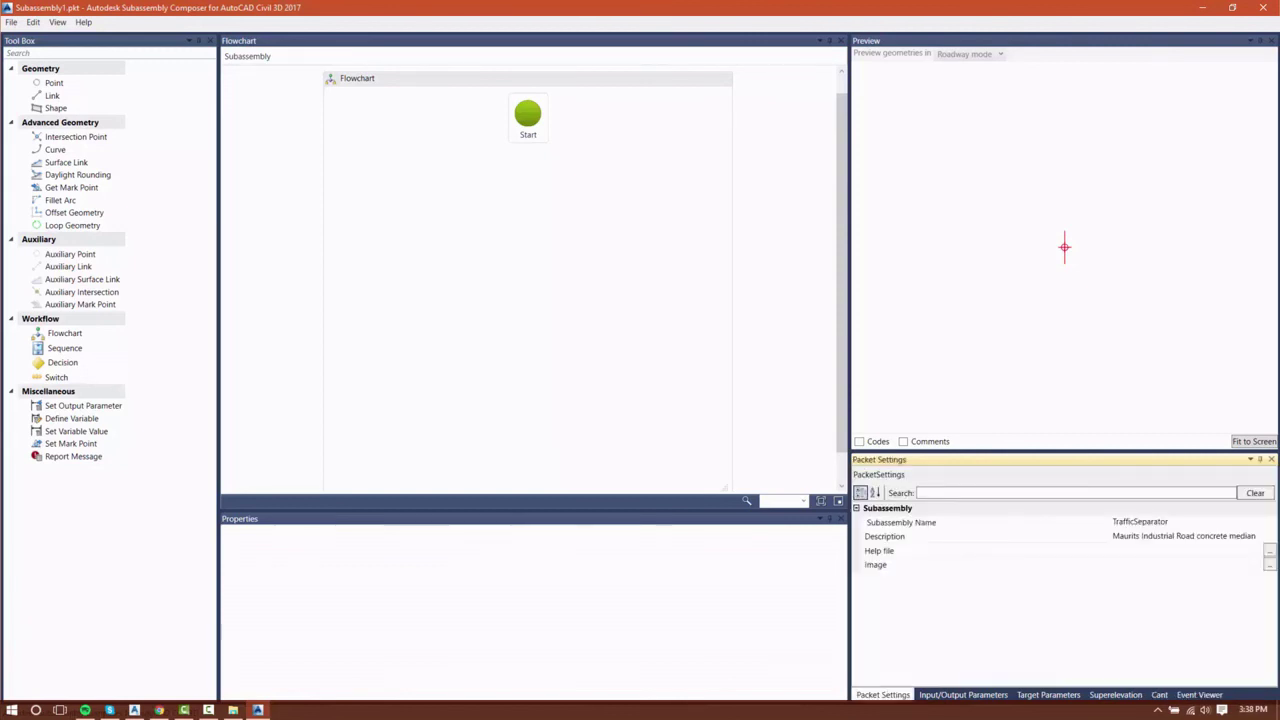